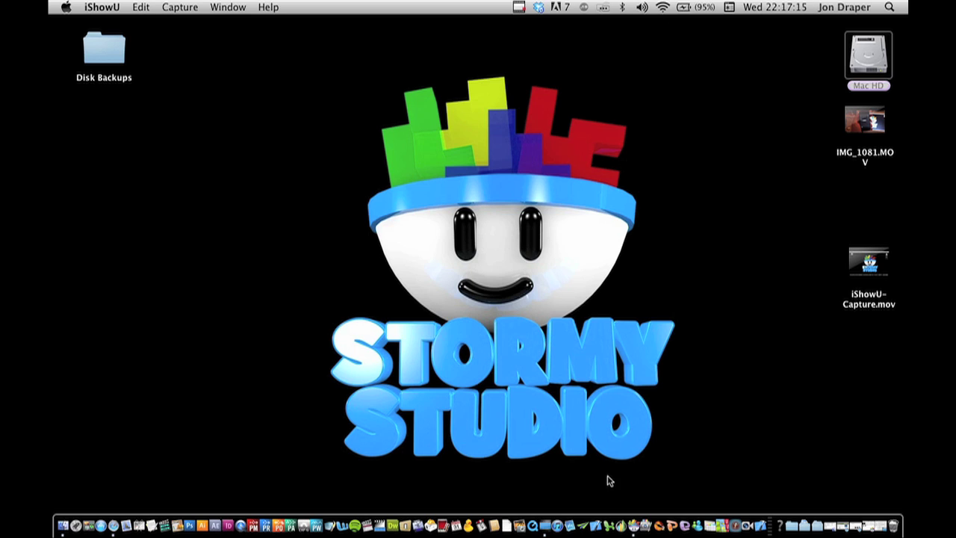
# - Launch GameSalad with the Stormys_Time_Machine_01 project showing Initial Scene and Scene 1
pyautogui.click(627, 515)
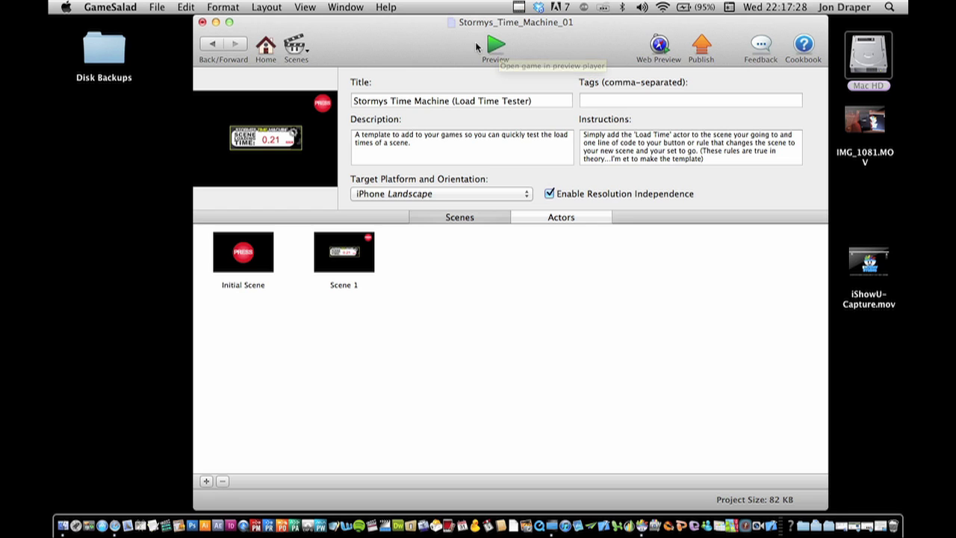
# - Inspect the press actor's Activate Stormys Time Machine group in Initial Scene, then return Home
pyautogui.doubleClick(255, 253)
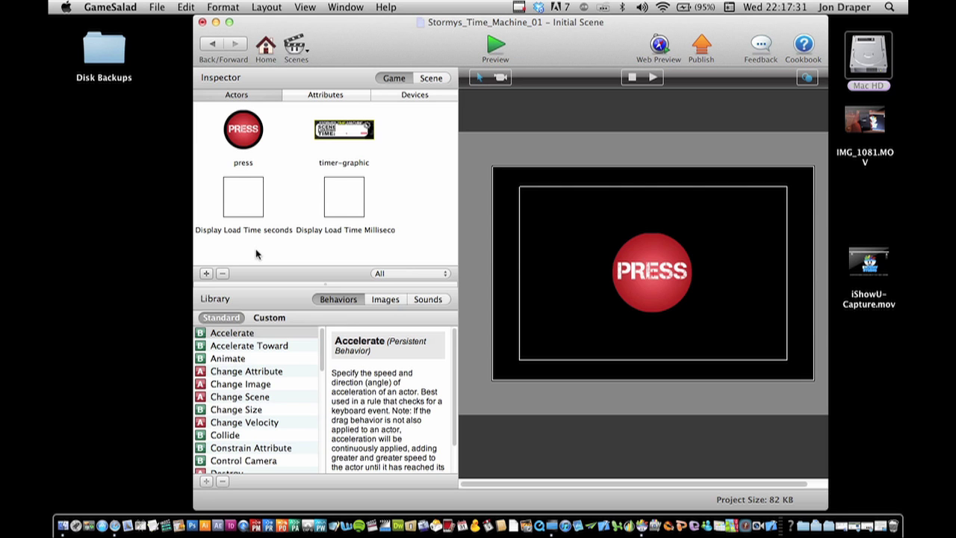
pyautogui.doubleClick(646, 276)
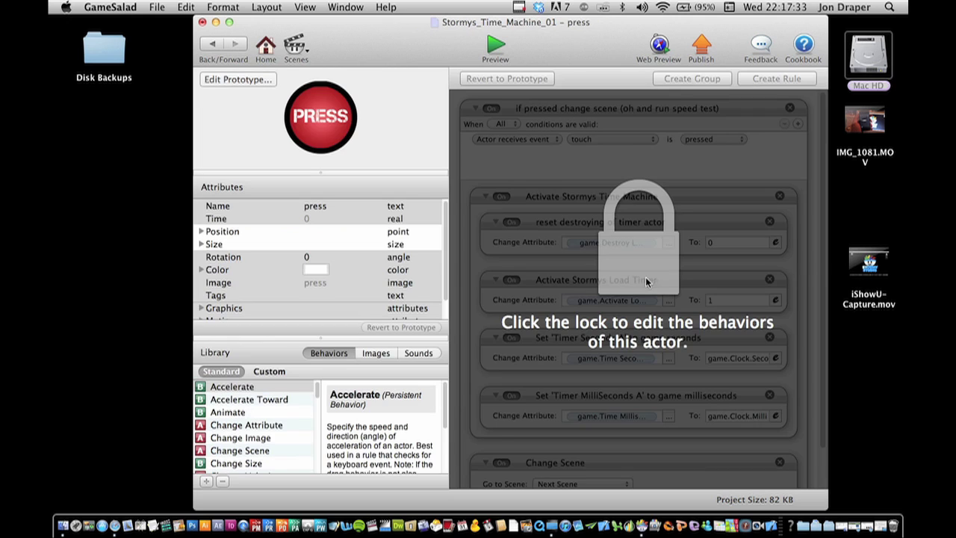
pyautogui.click(243, 78)
pyautogui.click(609, 202)
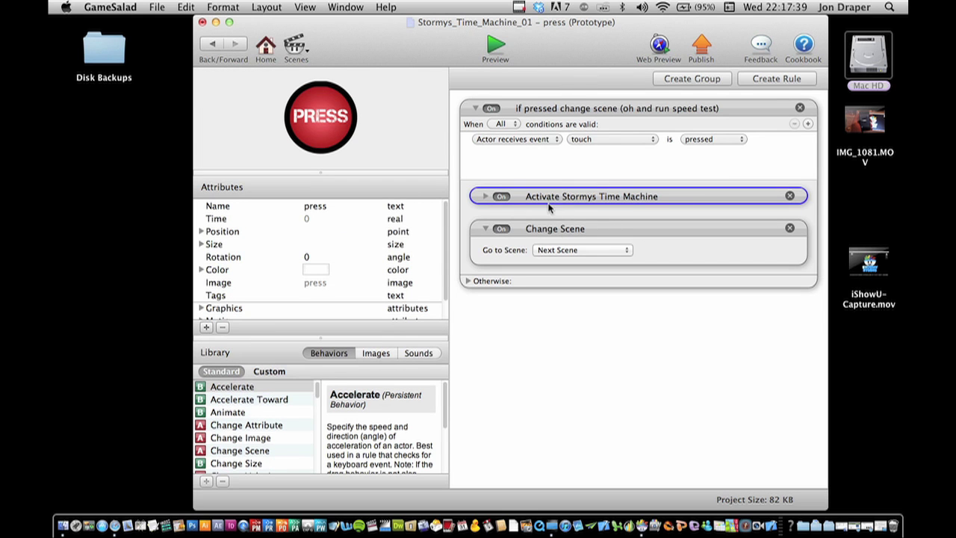
pyautogui.click(484, 196)
pyautogui.click(485, 197)
pyautogui.click(266, 47)
# - Open Scene 1, recentre the timer graphic, and start a preview of the game
pyautogui.doubleClick(344, 244)
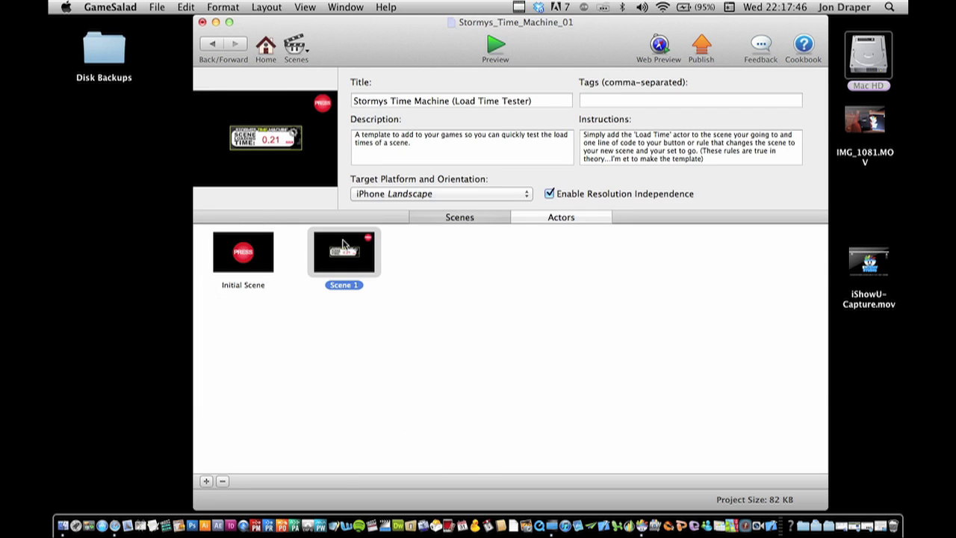
pyautogui.moveTo(627, 273)
pyautogui.mouseDown()
pyautogui.moveTo(679, 278)
pyautogui.moveTo(614, 273)
pyautogui.mouseUp()
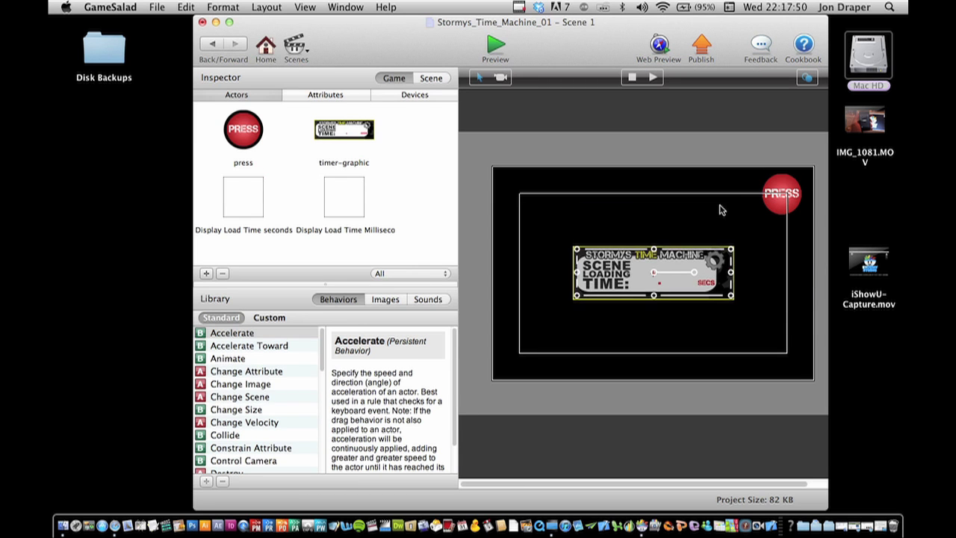
pyautogui.click(781, 190)
pyautogui.click(673, 206)
pyautogui.click(505, 46)
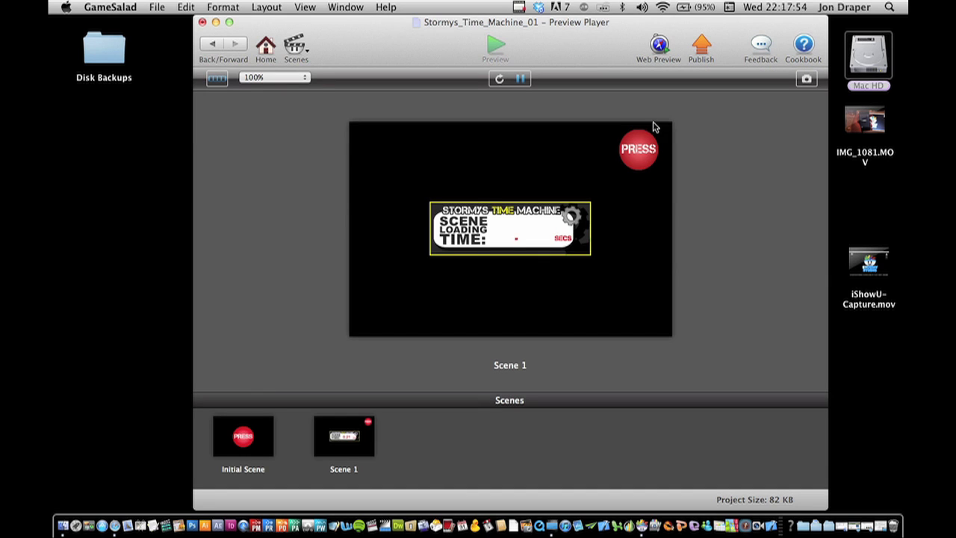
# - In preview, switch between Initial Scene and Scene 1 seven times, reading the load timer
pyautogui.click(632, 157)
pyautogui.click(532, 228)
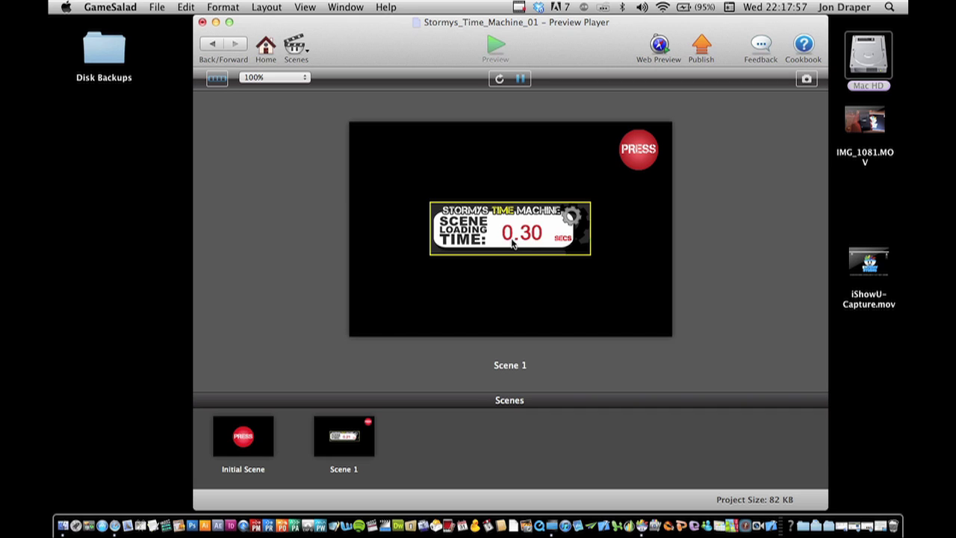
pyautogui.click(655, 141)
pyautogui.click(502, 242)
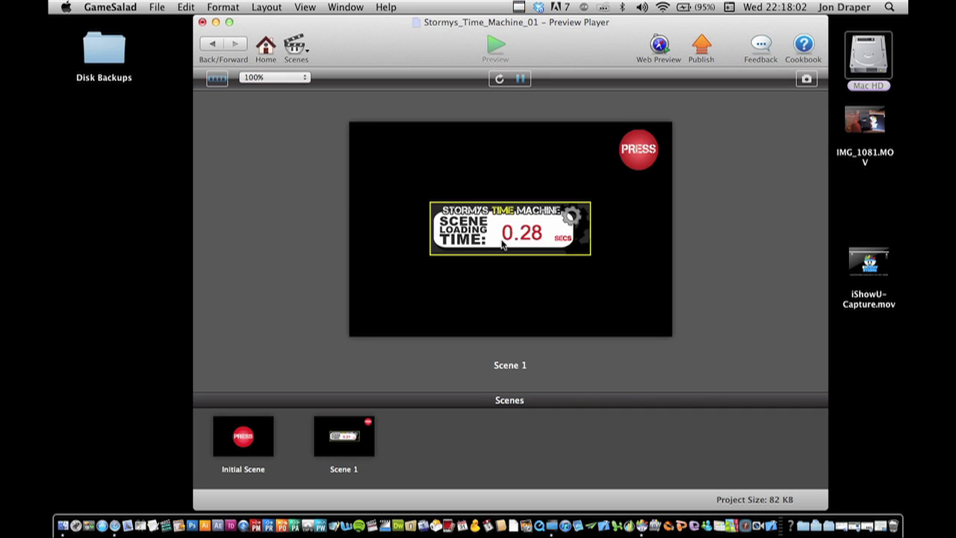
pyautogui.click(641, 151)
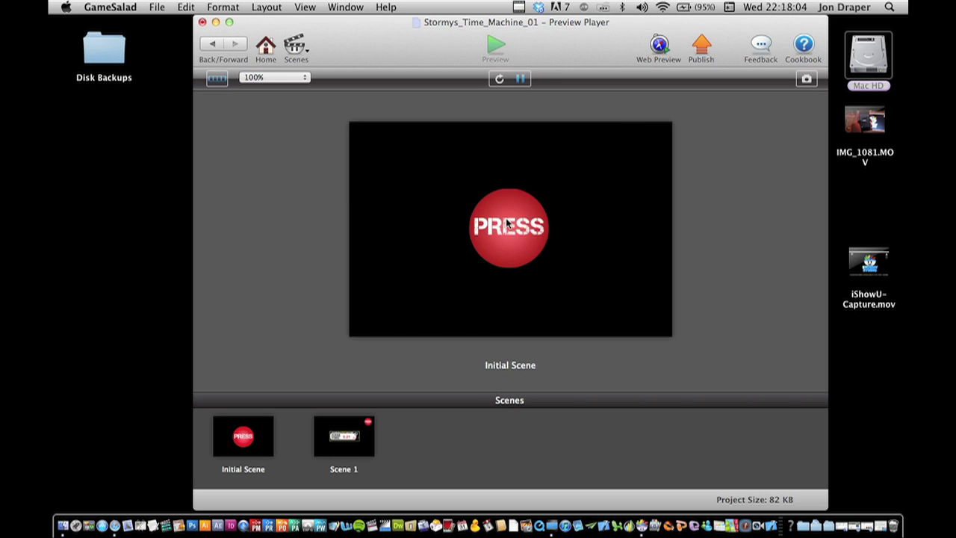
pyautogui.click(506, 225)
pyautogui.click(640, 150)
pyautogui.click(506, 232)
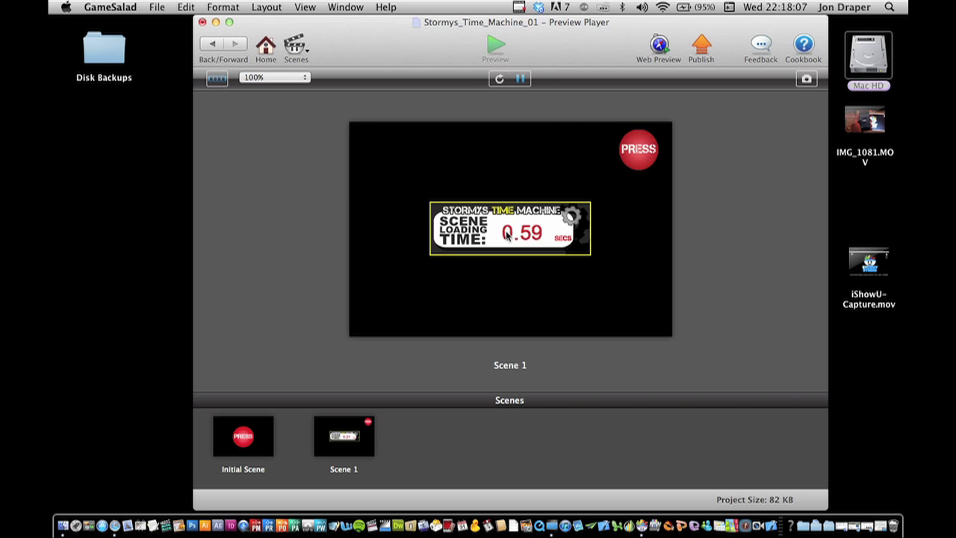
pyautogui.click(629, 166)
pyautogui.click(544, 215)
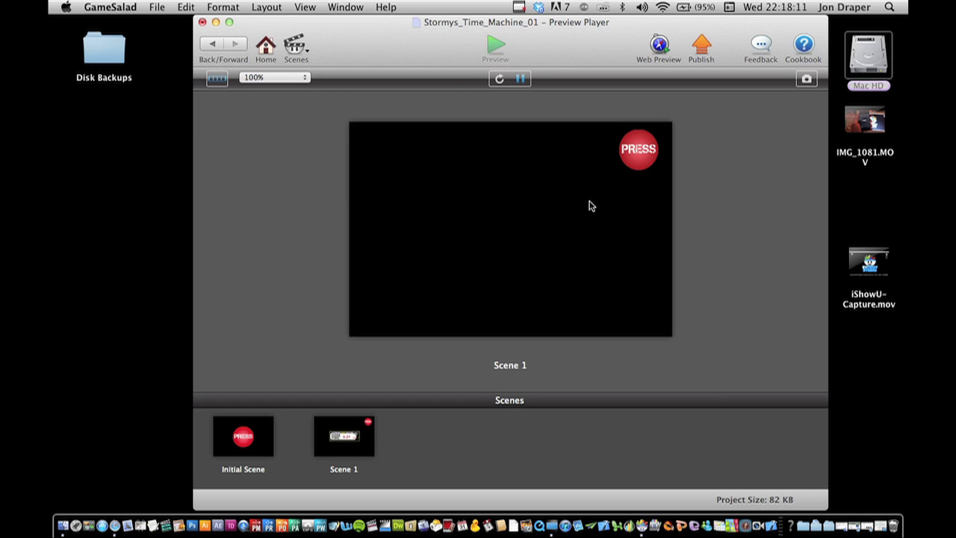
pyautogui.click(661, 155)
pyautogui.click(505, 231)
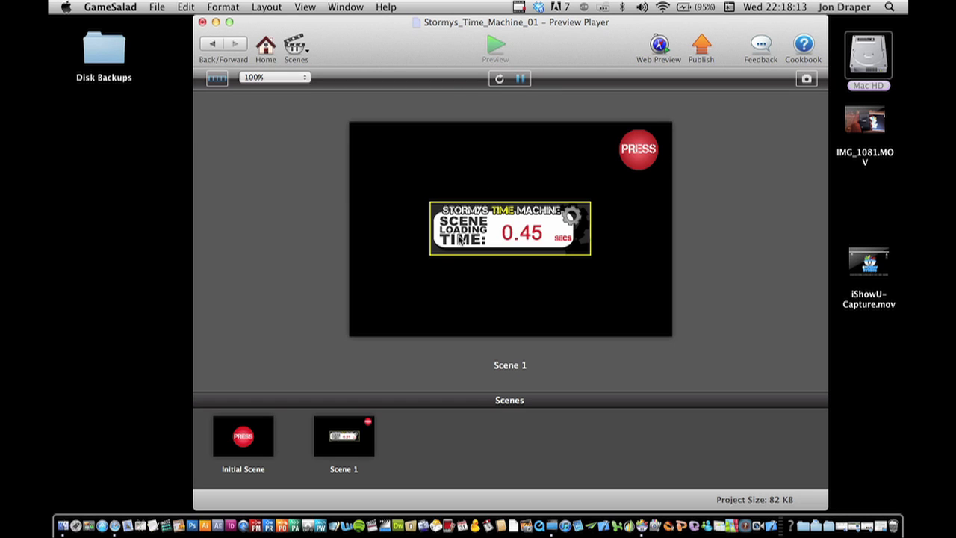
pyautogui.click(635, 164)
pyautogui.click(520, 220)
# - Time one last Scene 1 load, then stop the preview and close the template project
pyautogui.click(614, 163)
pyautogui.click(530, 213)
pyautogui.click(266, 46)
pyautogui.click(201, 22)
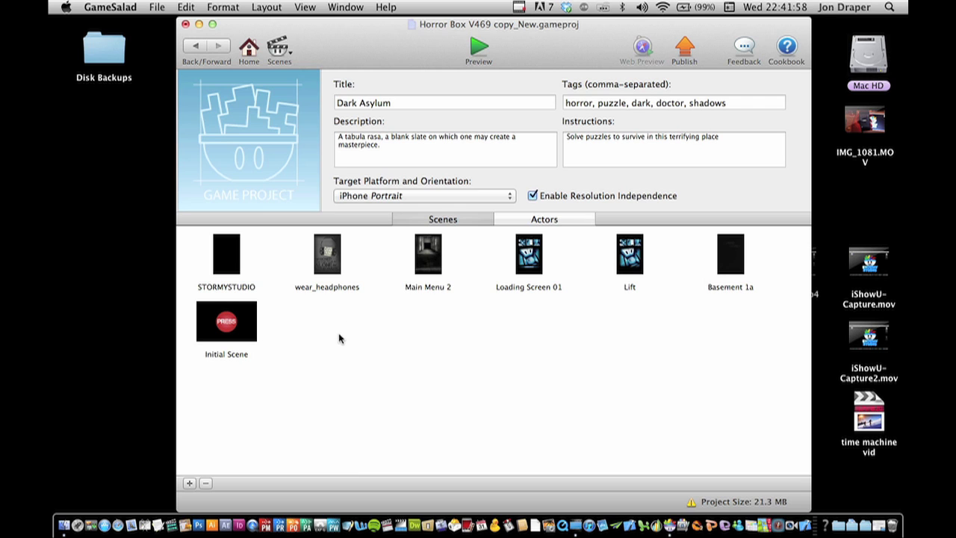
# - Save the press actor's Activate Stormys Time Machine group into Library > Custom, then return Home
pyautogui.doubleClick(228, 324)
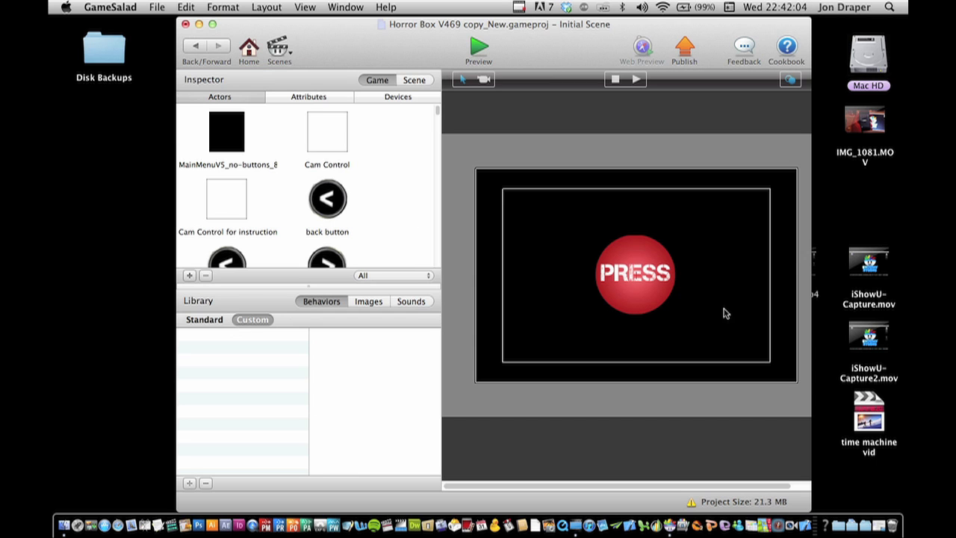
pyautogui.doubleClick(635, 292)
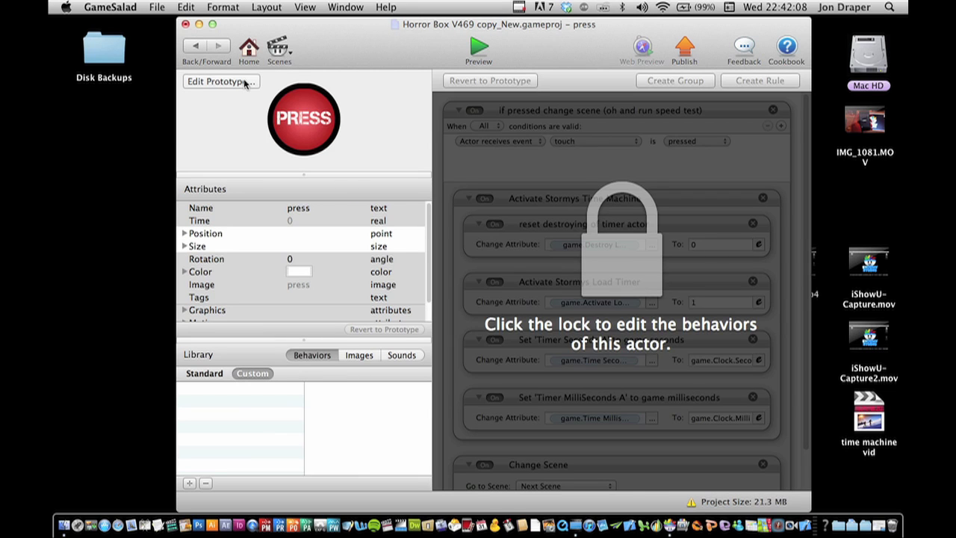
pyautogui.click(245, 82)
pyautogui.click(542, 208)
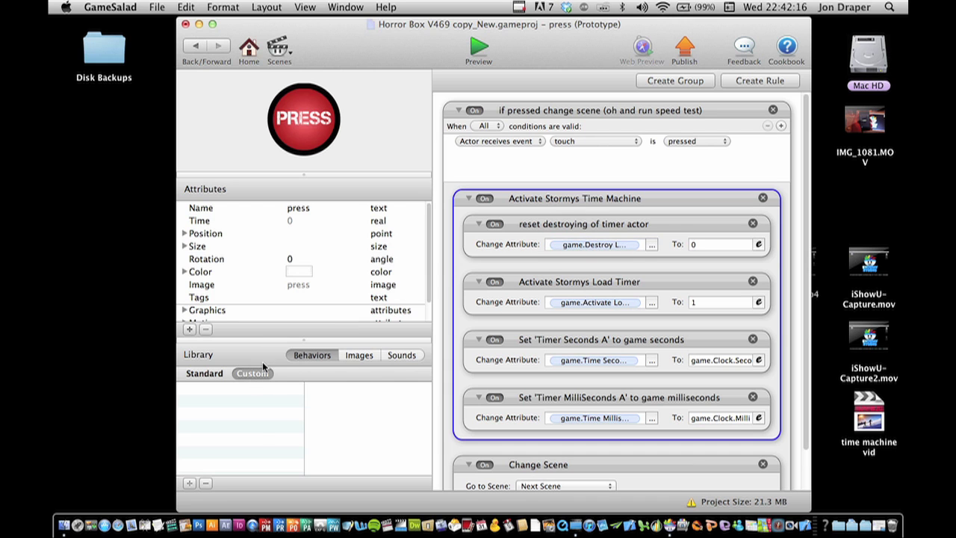
pyautogui.moveTo(263, 366); pyautogui.dragTo(256, 440)
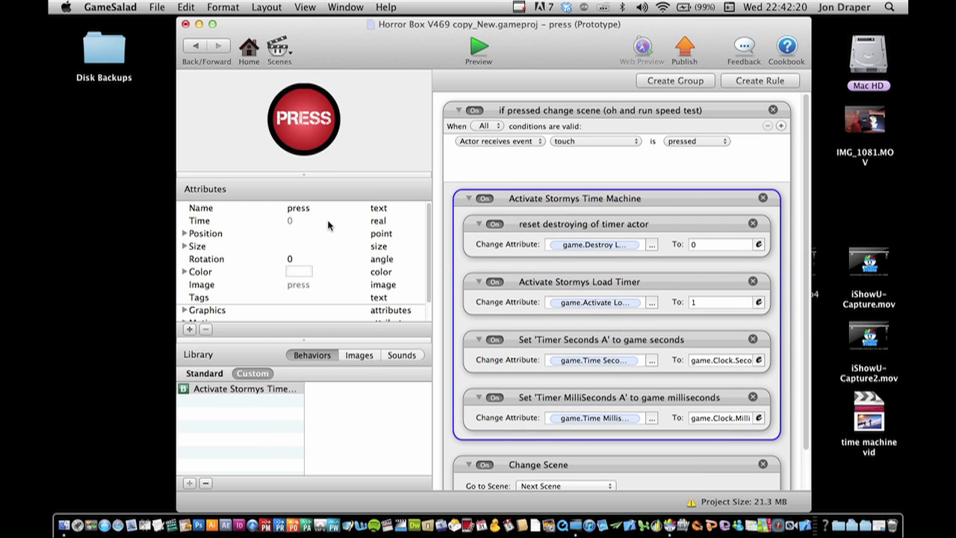
pyautogui.press('super+bracketleft')
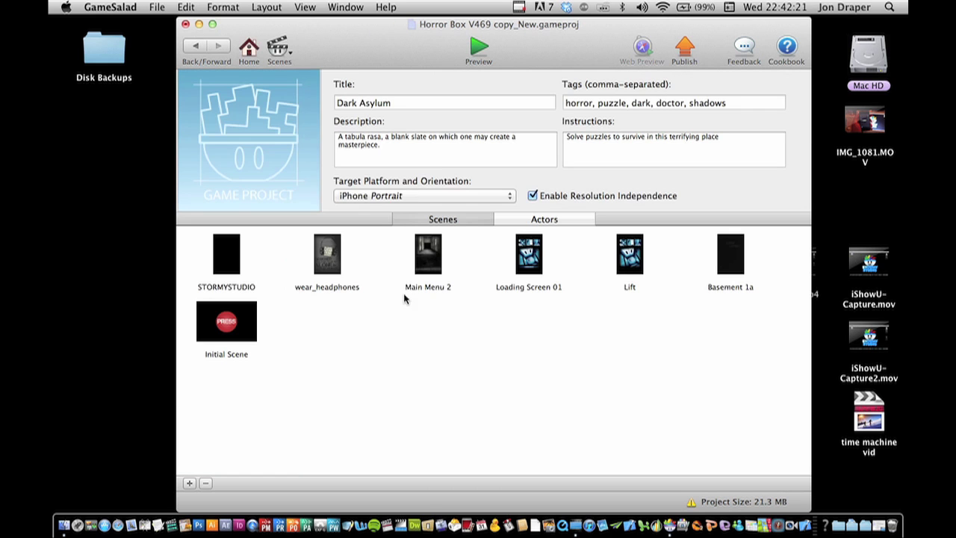
# - Put the Activate Stormys Time Machine behavior in loading-01-(instructions)'s 2-second Timer, before Change Scene to Lift
pyautogui.doubleClick(523, 264)
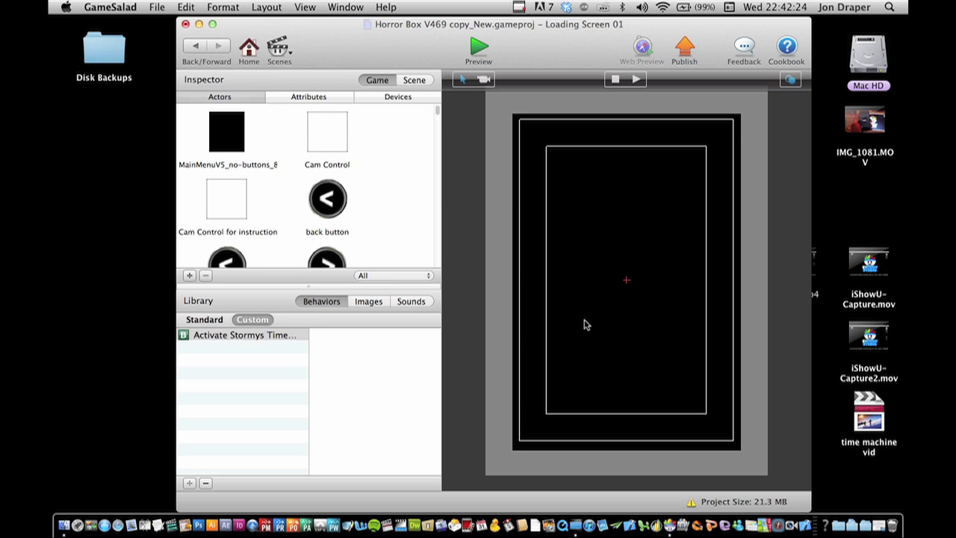
pyautogui.doubleClick(585, 324)
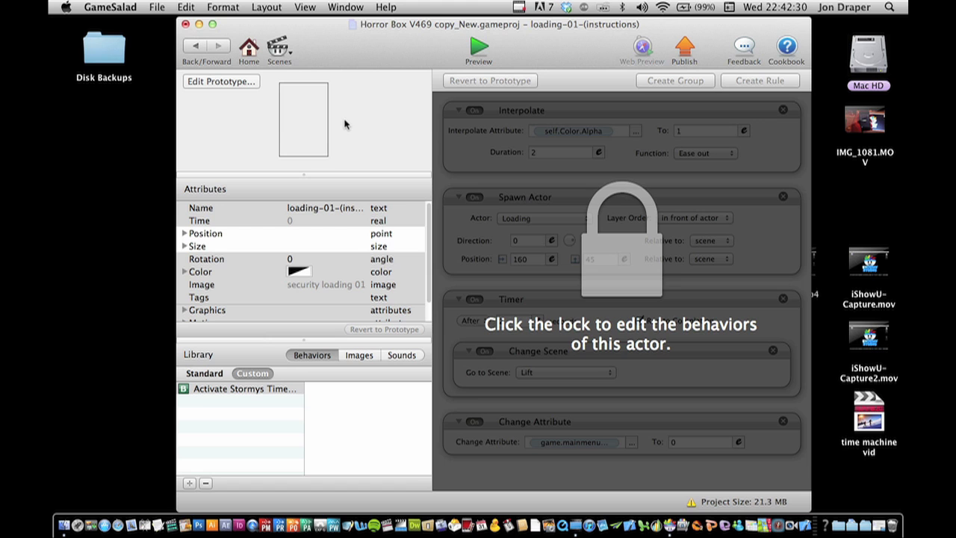
pyautogui.click(227, 82)
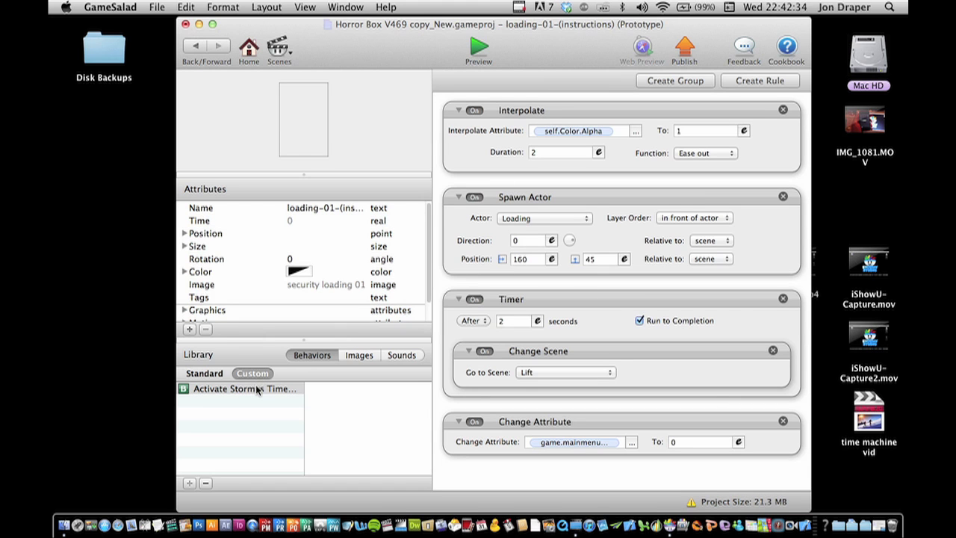
pyautogui.moveTo(256, 389); pyautogui.dragTo(554, 353)
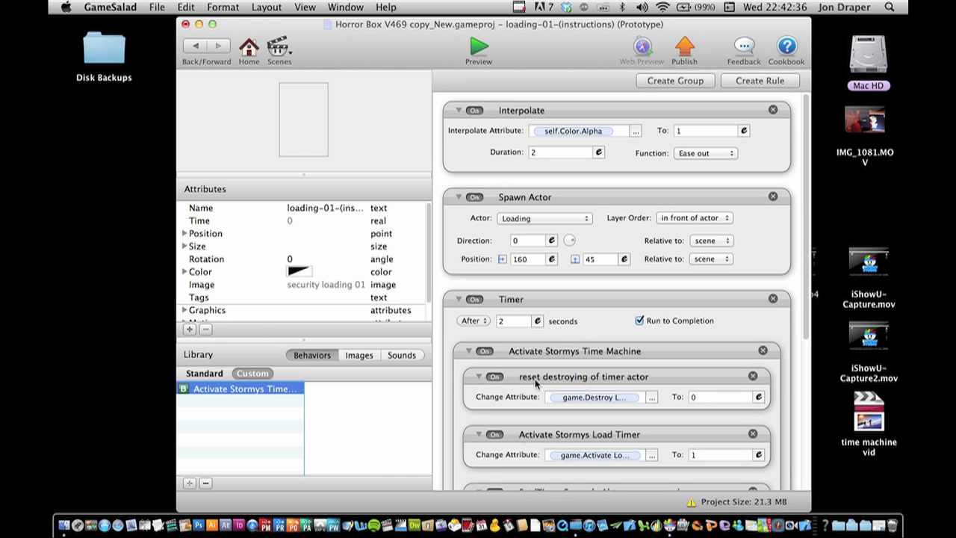
pyautogui.click(469, 351)
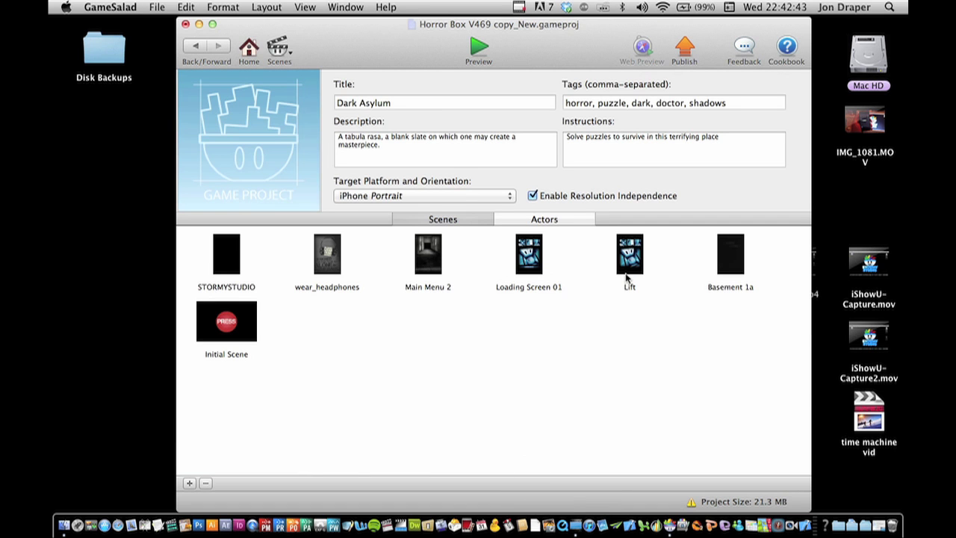
# - Drag the timer-graphic actor onto the Lift scene's stage over the lift image
pyautogui.click(628, 257)
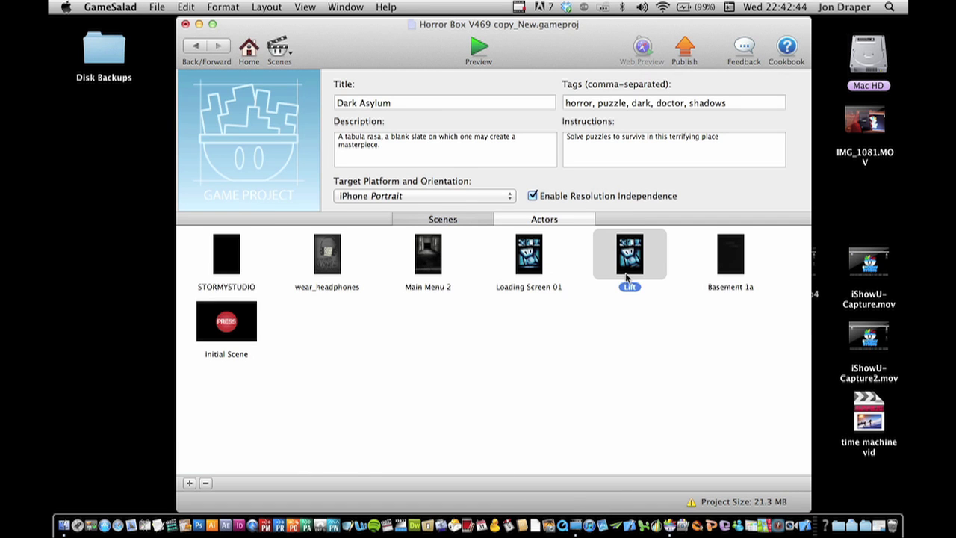
pyautogui.doubleClick(627, 278)
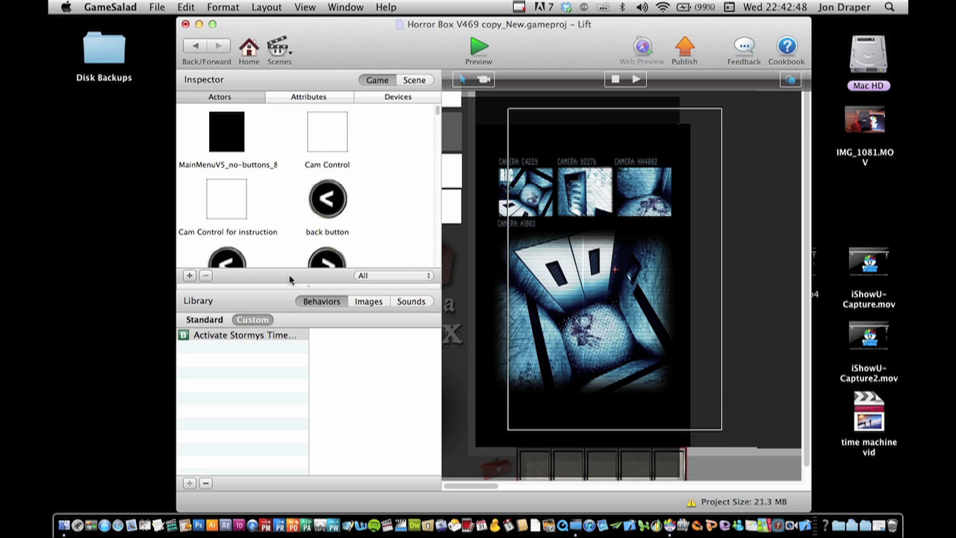
pyautogui.moveTo(438, 112); pyautogui.dragTo(441, 270)
pyautogui.click(227, 170)
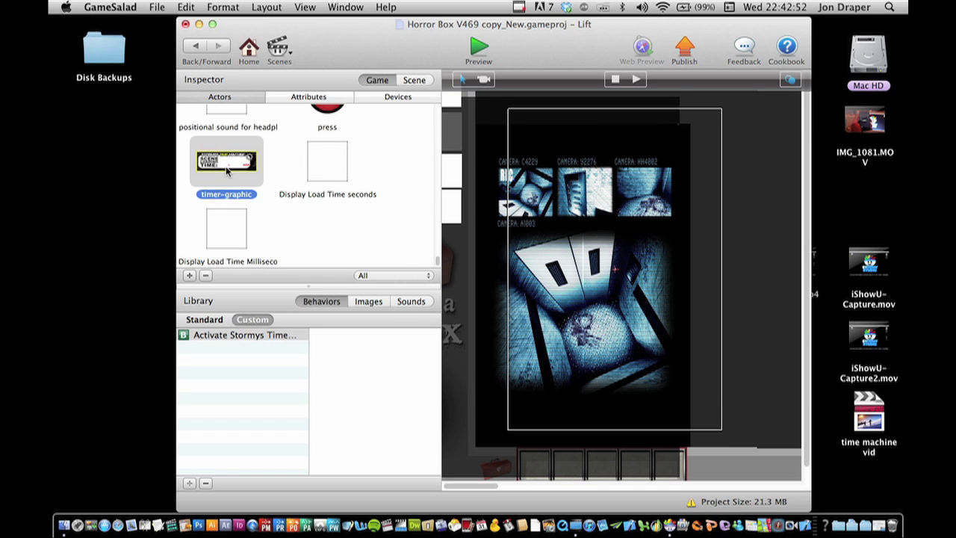
pyautogui.moveTo(228, 169); pyautogui.dragTo(568, 278)
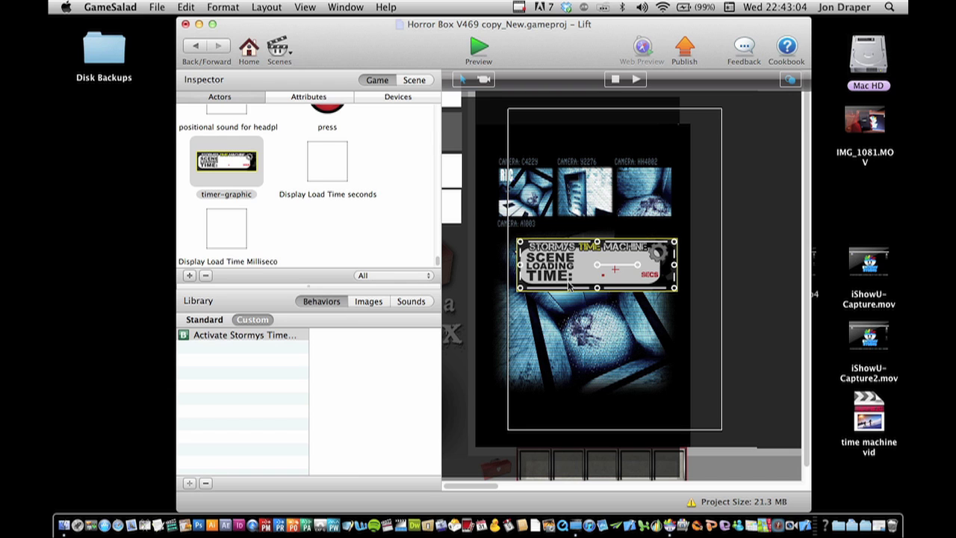
# - Return Home to Dark Asylum's scene list, from STORMYSTUDIO to Initial Scene
pyautogui.click(248, 54)
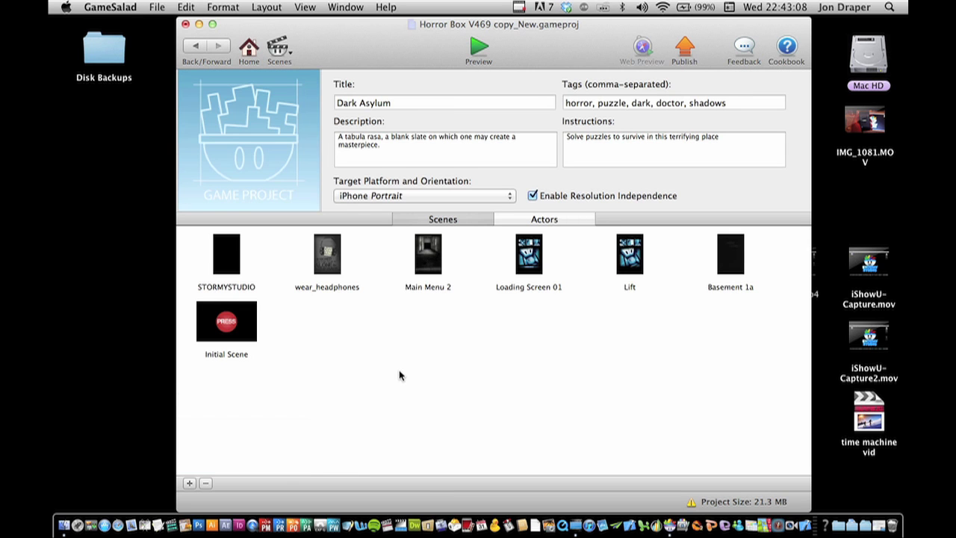